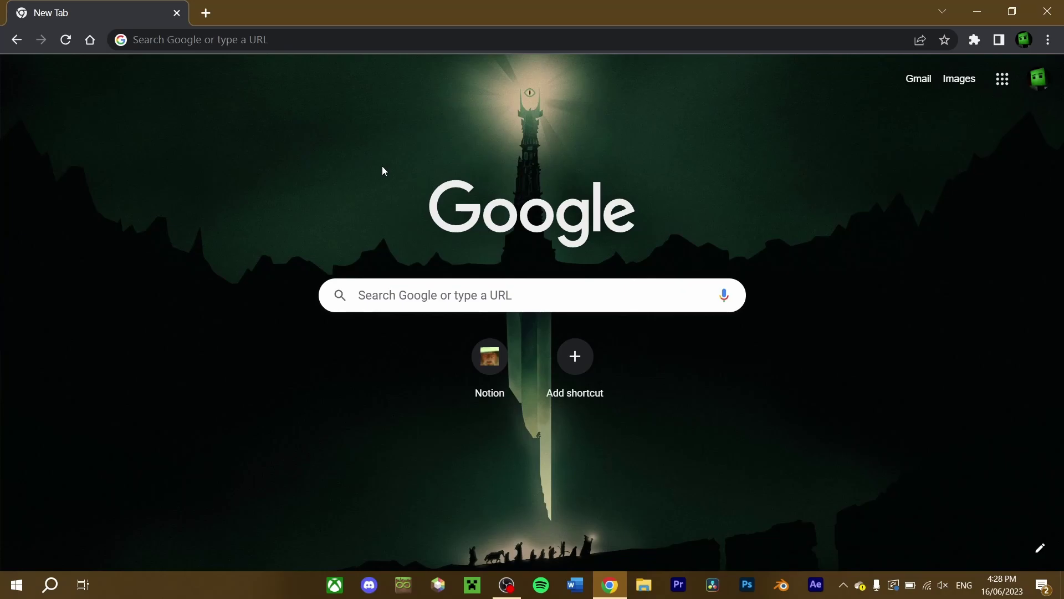
Step: Search Google for 'minecraft planetminecraft'
click(447, 42)
text(minecraft )
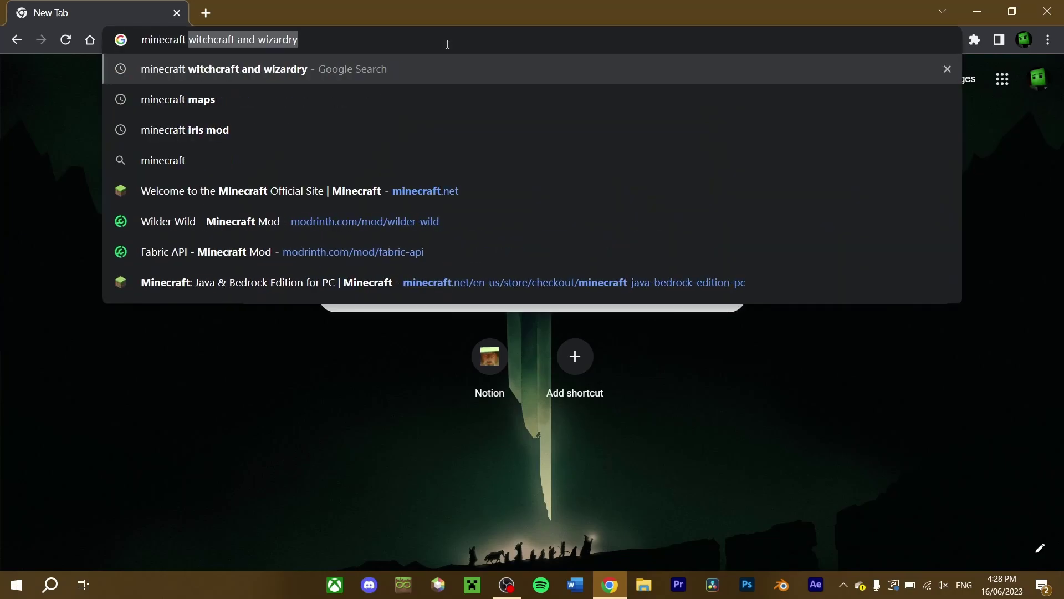
text(planetminecraft)
key(Return)
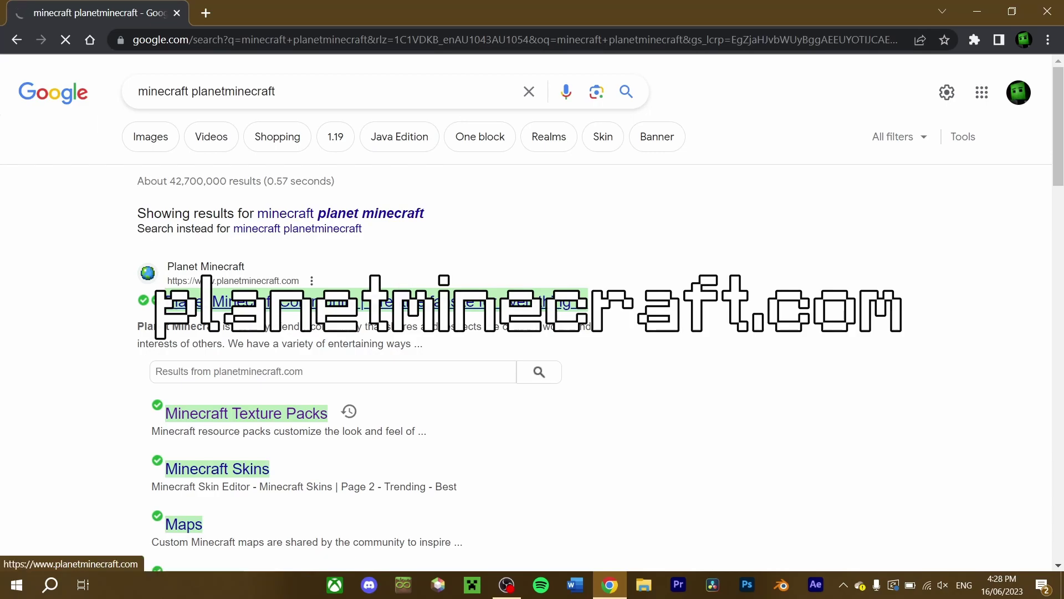
Step: Scroll the results and the trending content feed, then open the Minecraft content categories menu
scroll(1039, 333, down, 5)
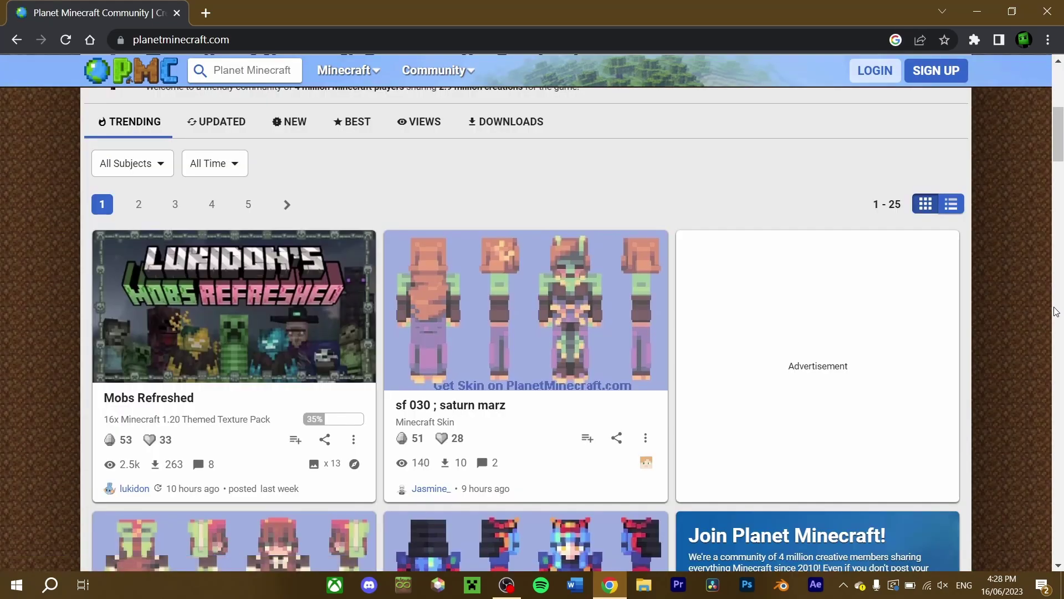
scroll(1047, 313, up, 1)
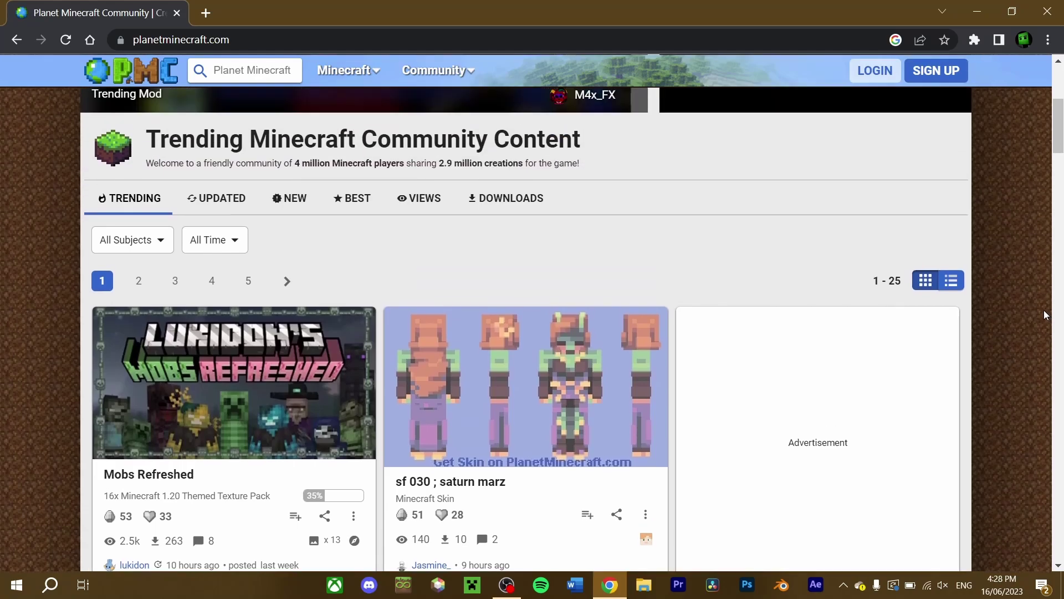
scroll(708, 234, down, 6)
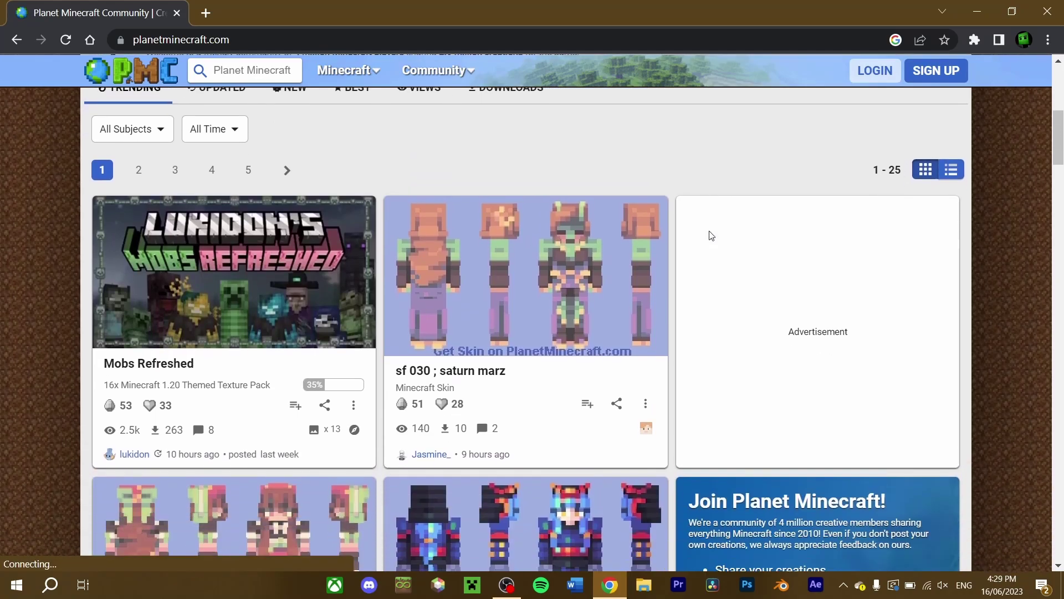
scroll(962, 269, down, 2)
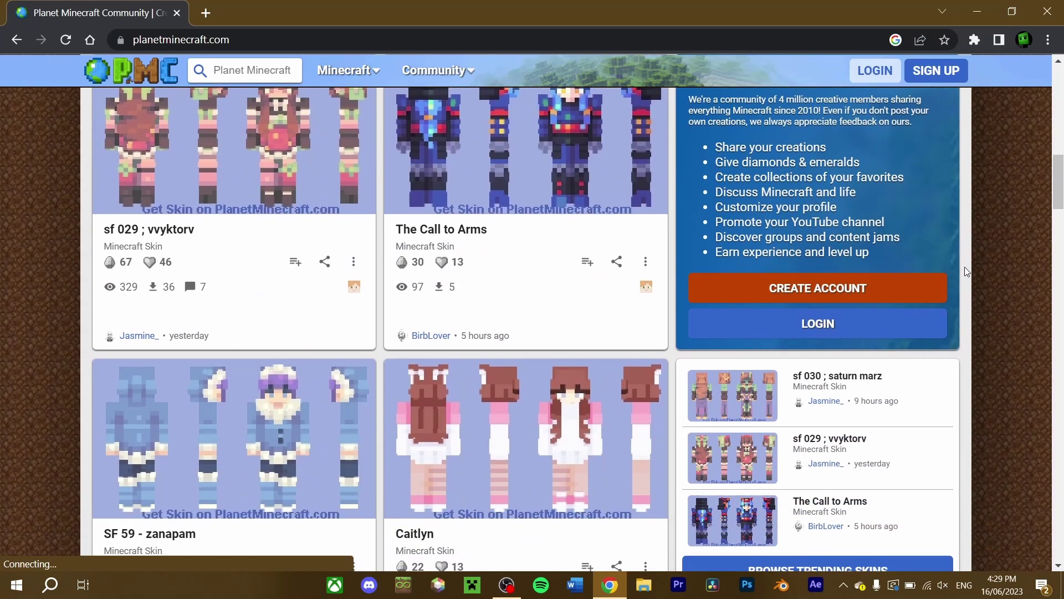
scroll(964, 267, up, 8)
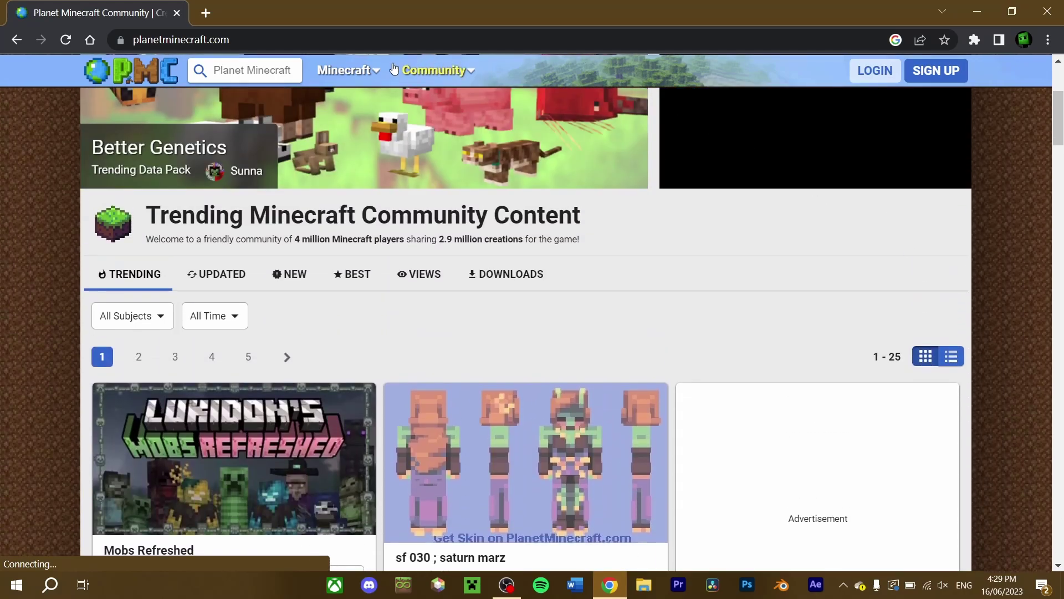
click(372, 72)
Step: In Texture Packs, review the Categories, Resolutions and Modifications filters, then open Kumaow's gourmet food addon 1.19.4
click(155, 162)
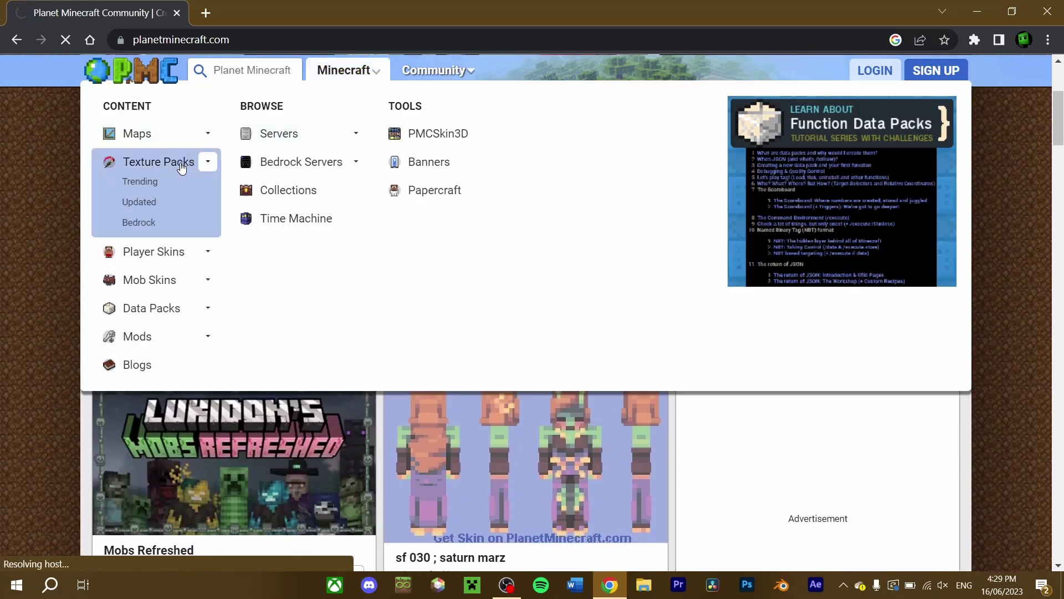
scroll(942, 244, down, 6)
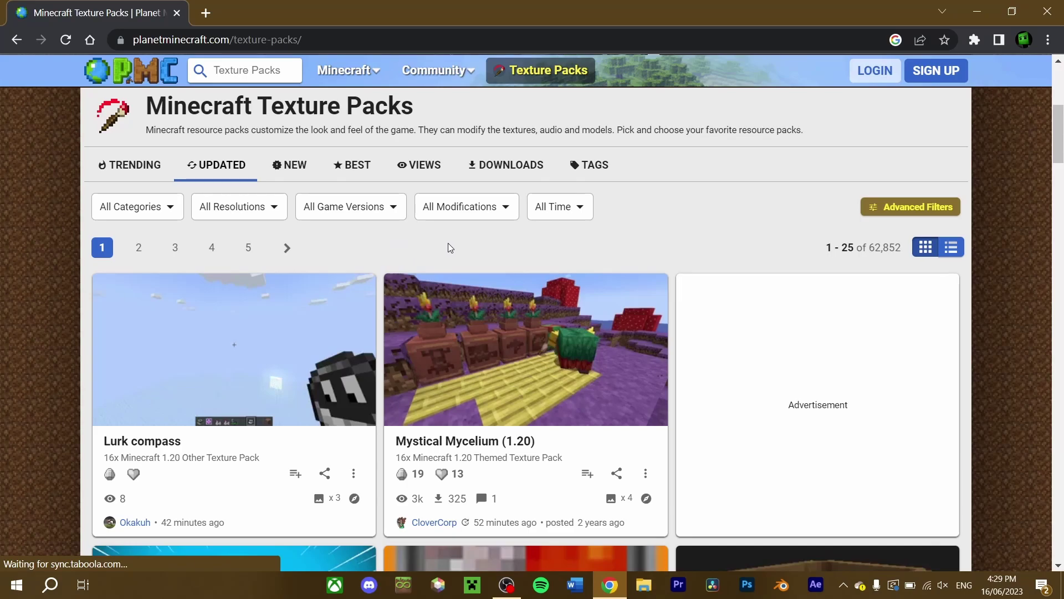
click(175, 211)
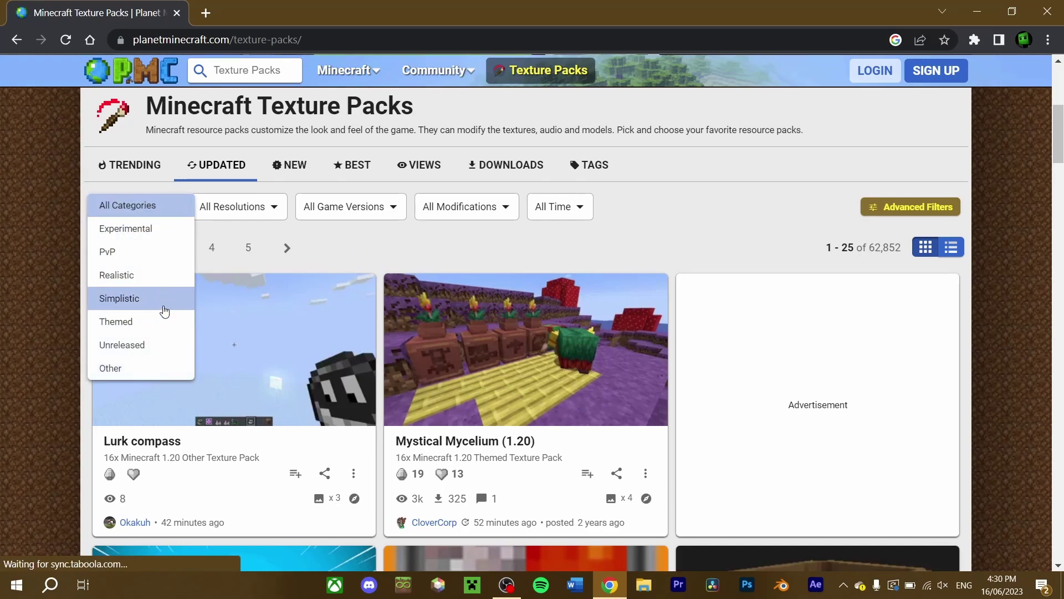
click(271, 206)
click(273, 208)
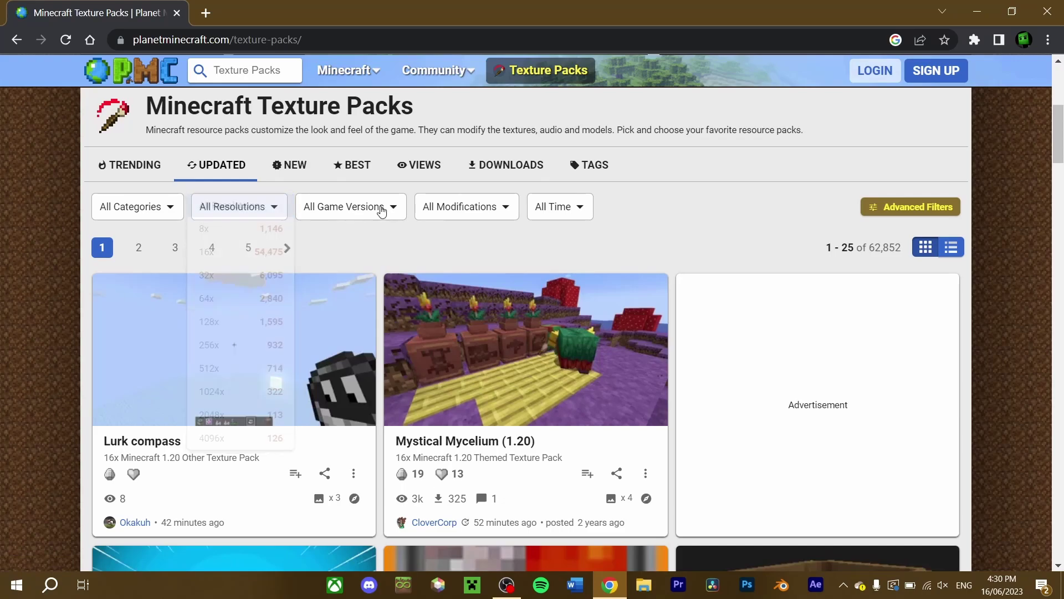
click(506, 212)
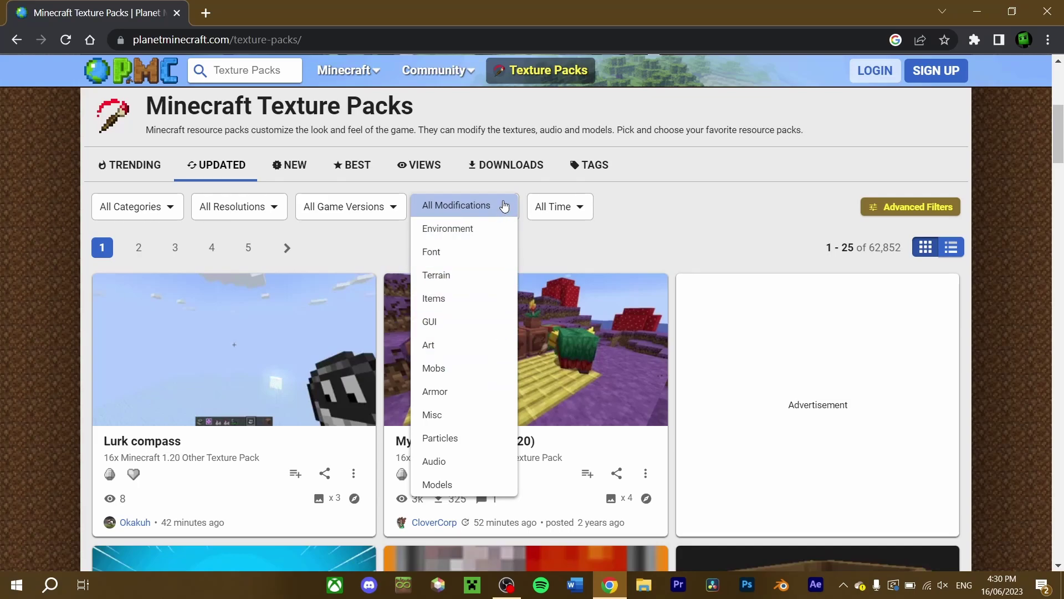
click(266, 215)
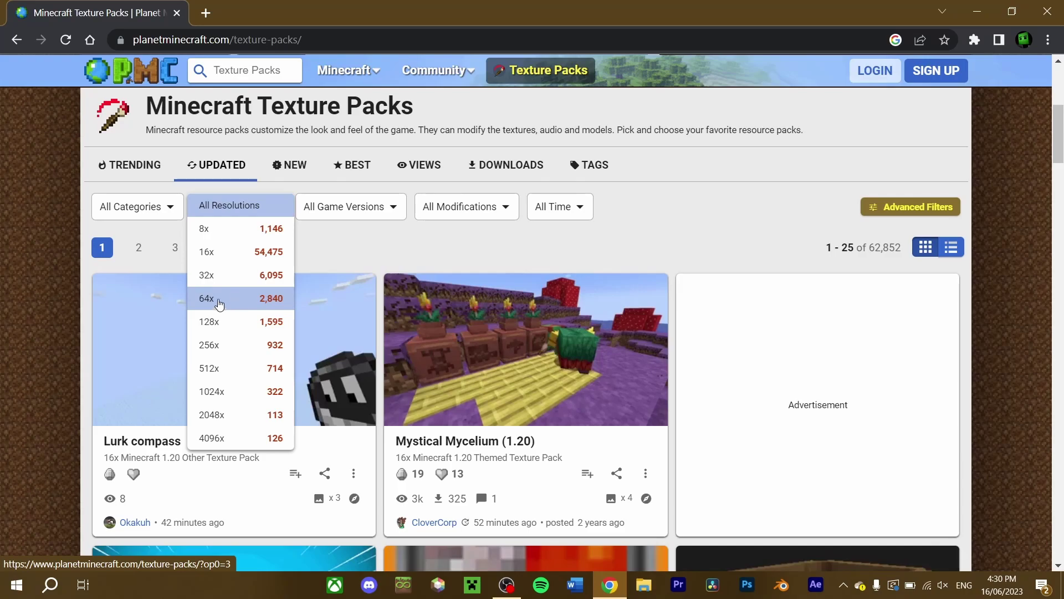
click(328, 285)
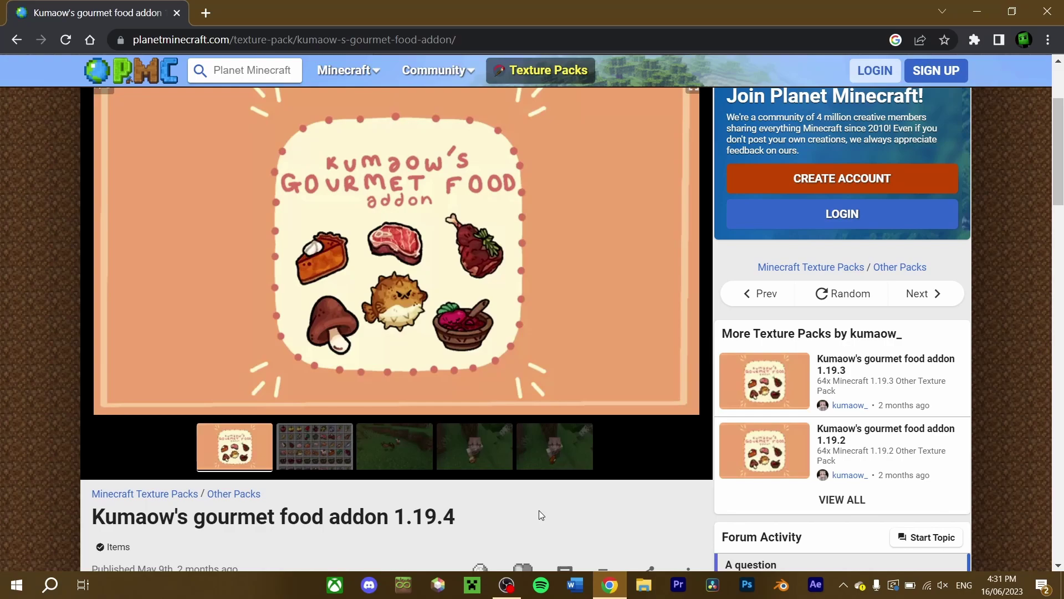
Step: Preview the pack's second gallery image, then download the Kumaow's gourmet food texture pack
click(325, 455)
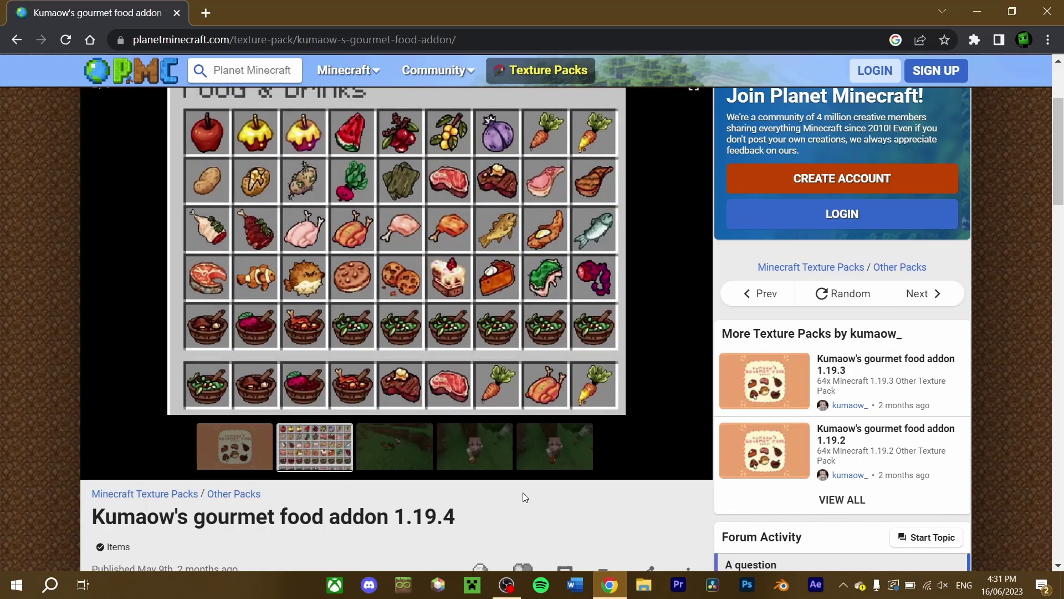
scroll(511, 494, down, 5)
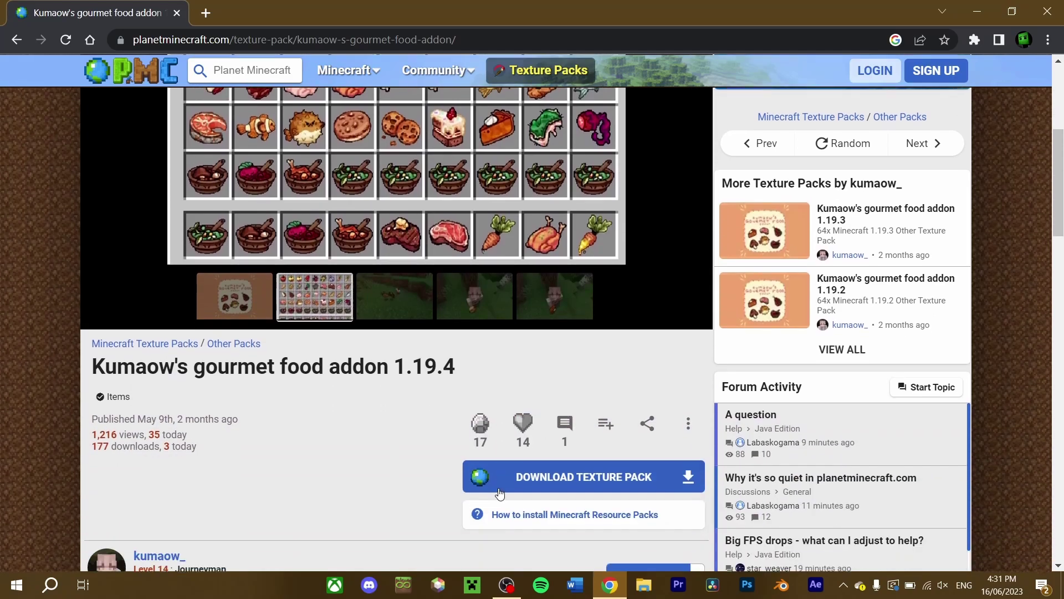
click(597, 327)
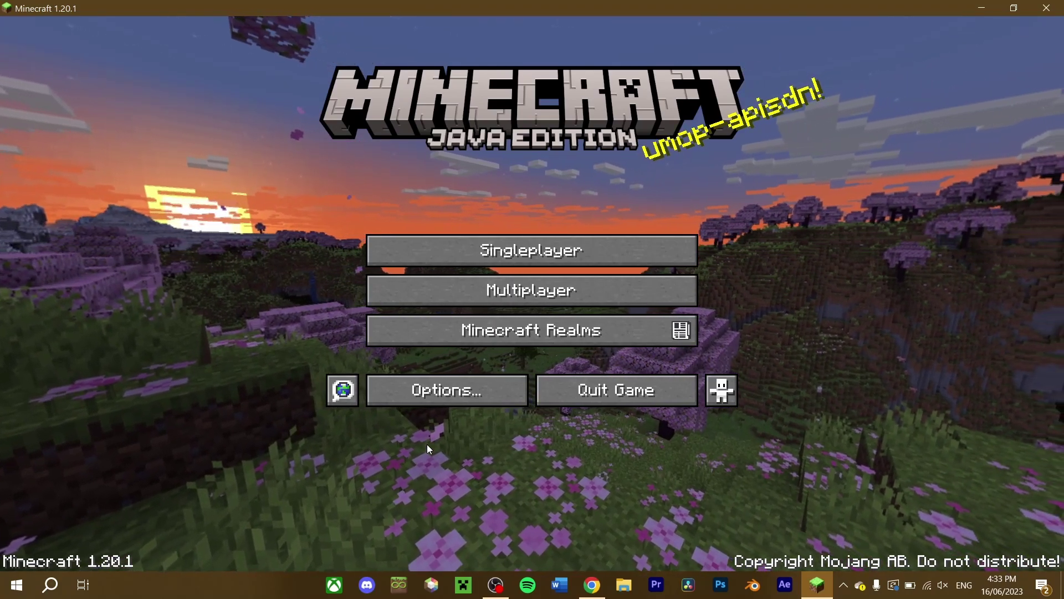
Step: Open Minecraft's resource pack folder from Options and Resource Packs
click(443, 390)
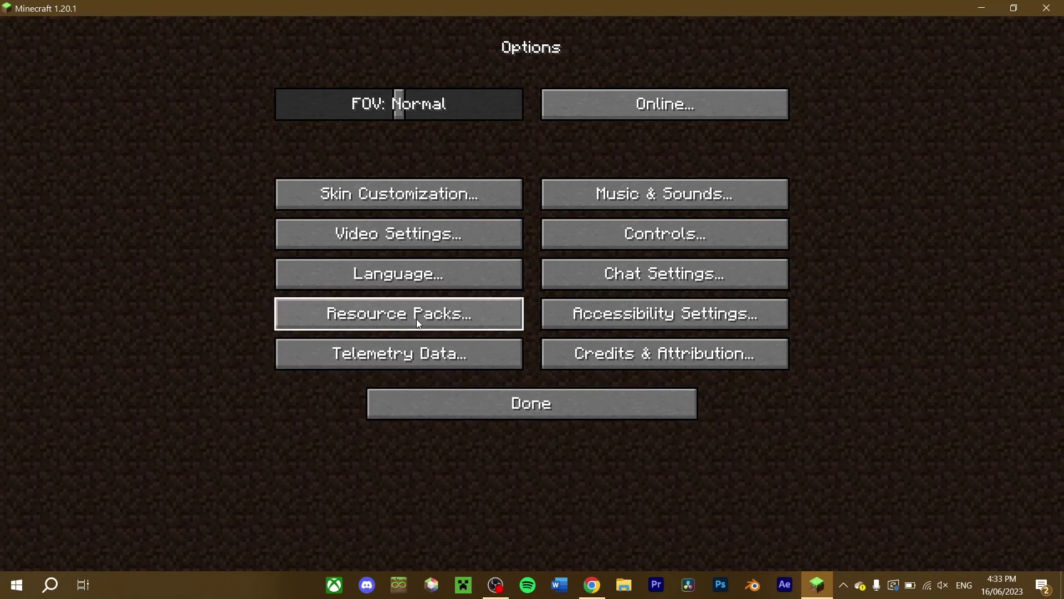
click(403, 317)
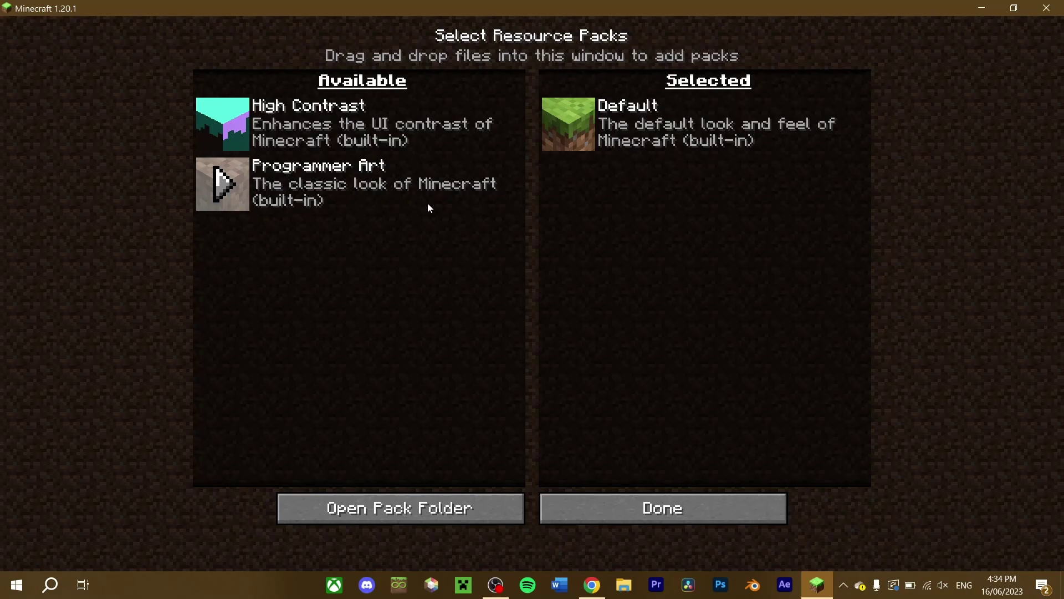
click(395, 510)
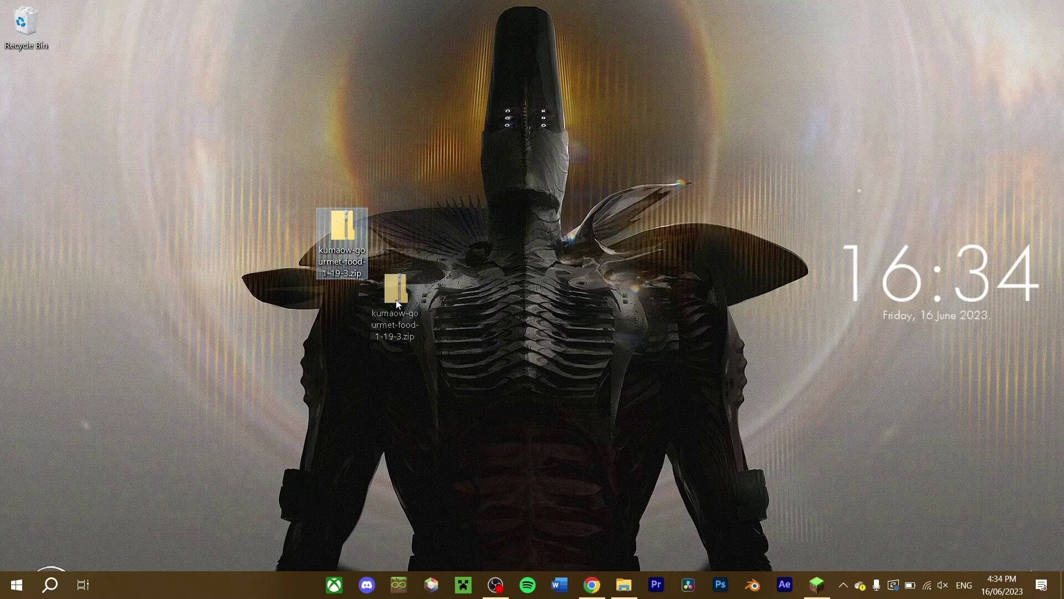
Step: Move the kumaow-gourmet-food zip from the desktop into the resource pack folder
drag(395, 300, 701, 230)
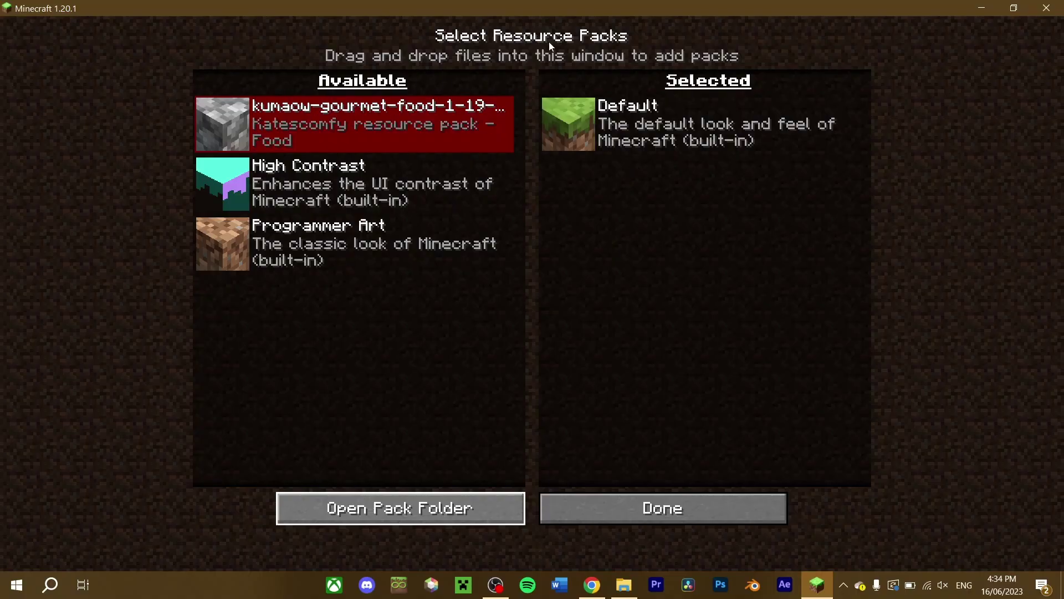
mouse_move(215, 114)
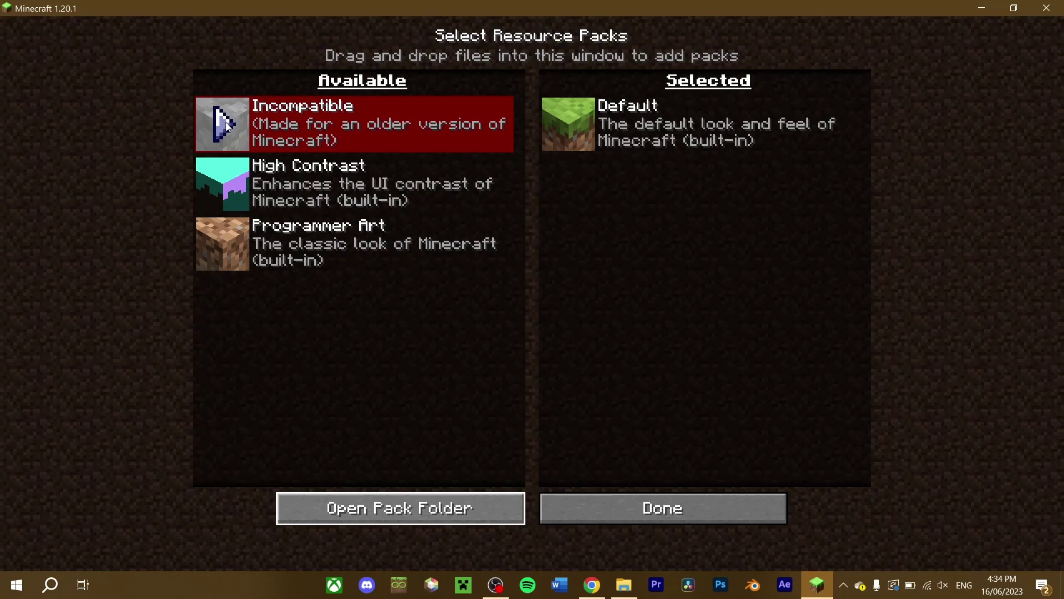
Step: Select the kumaow food and Crown & Allay Elytras packs, accepting the older-version warnings
click(227, 125)
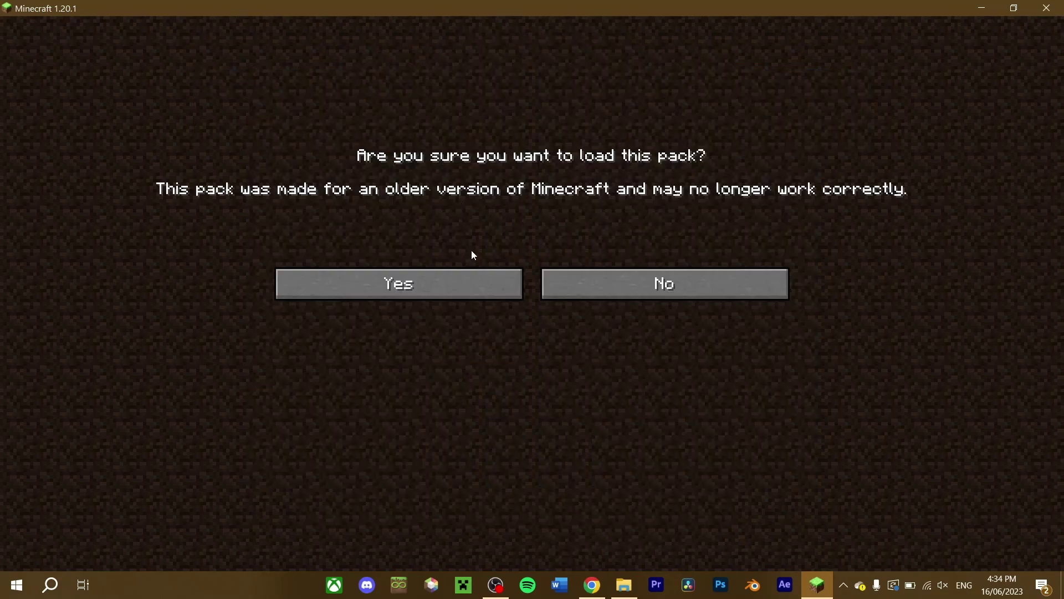
click(465, 280)
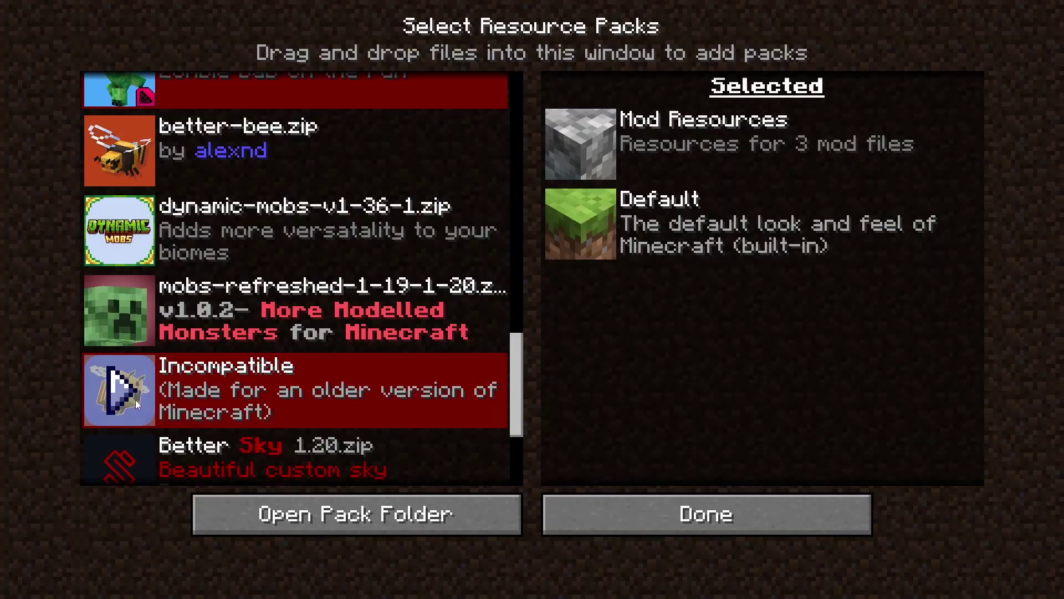
click(135, 400)
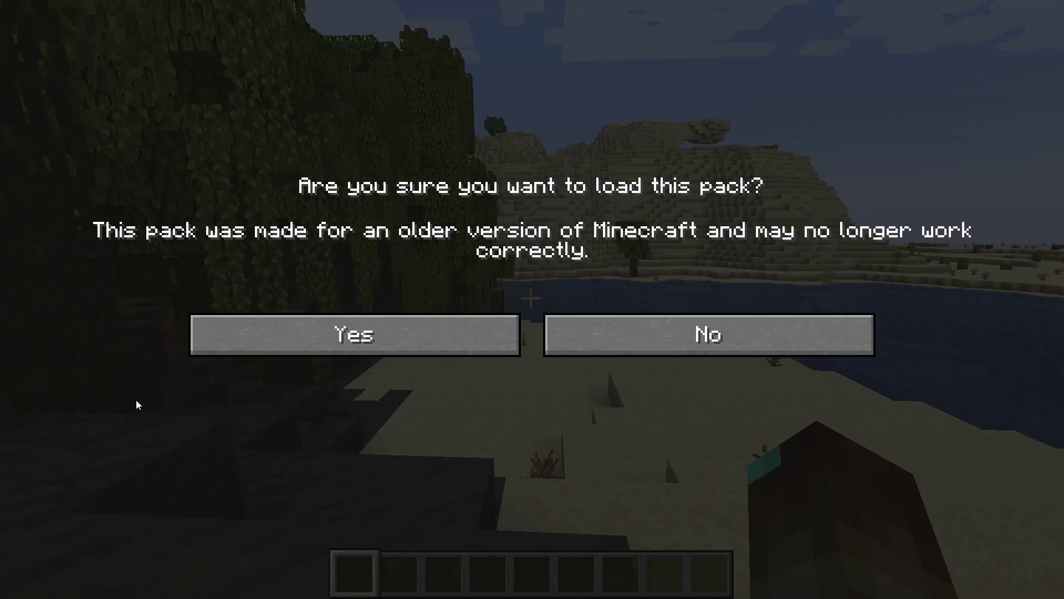
click(439, 337)
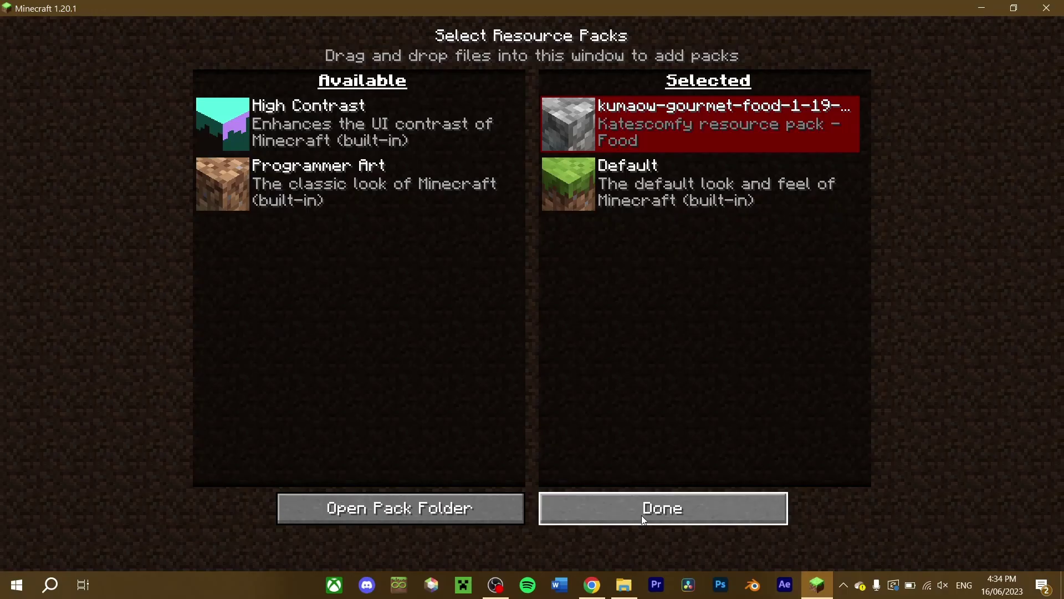
Step: Reload resources and view the Food & Drinks items in the creative inventory
click(641, 515)
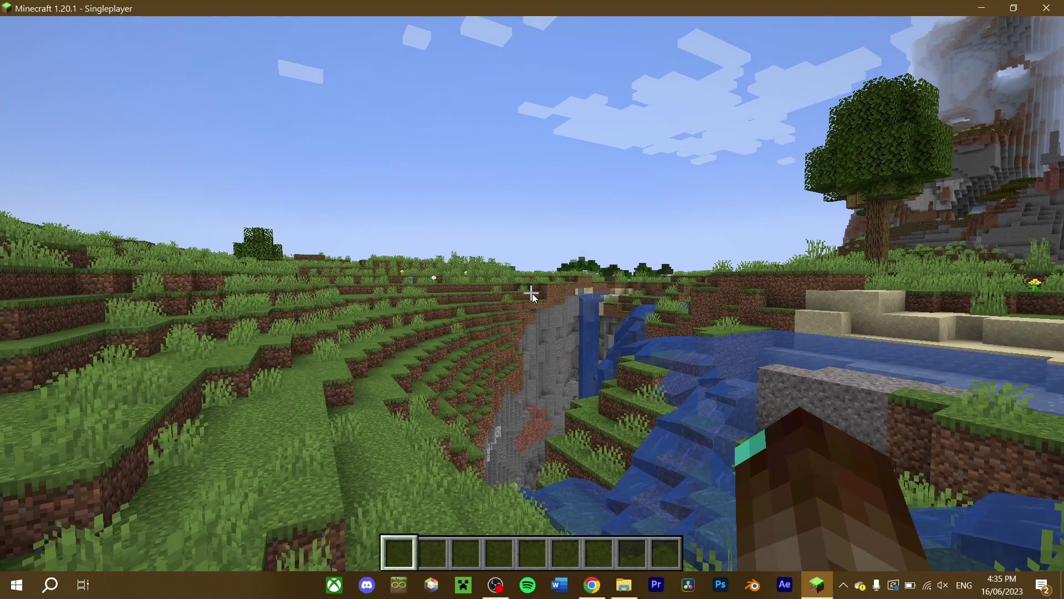
key(e)
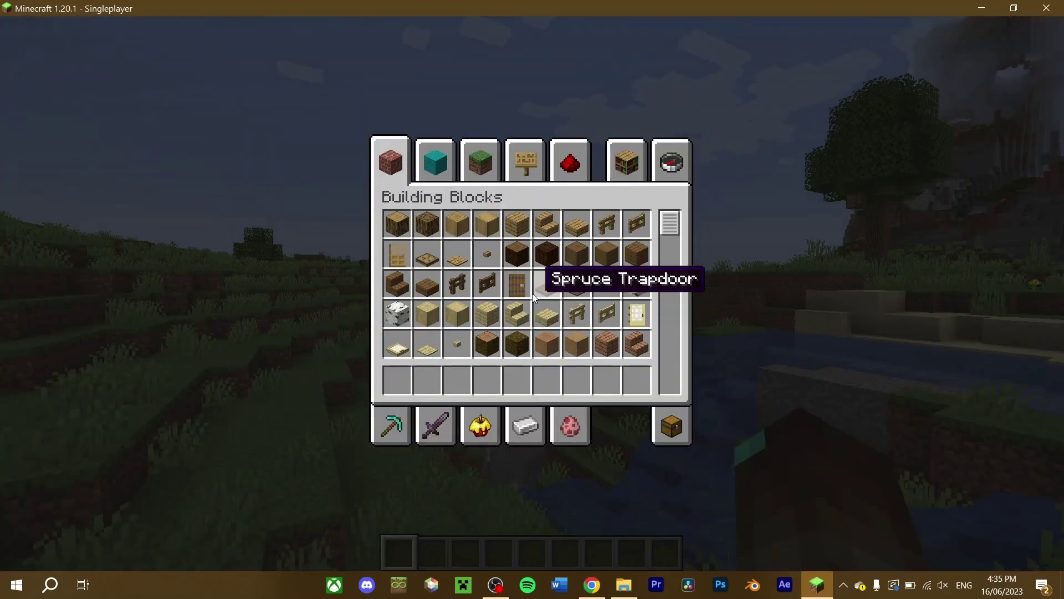
click(478, 428)
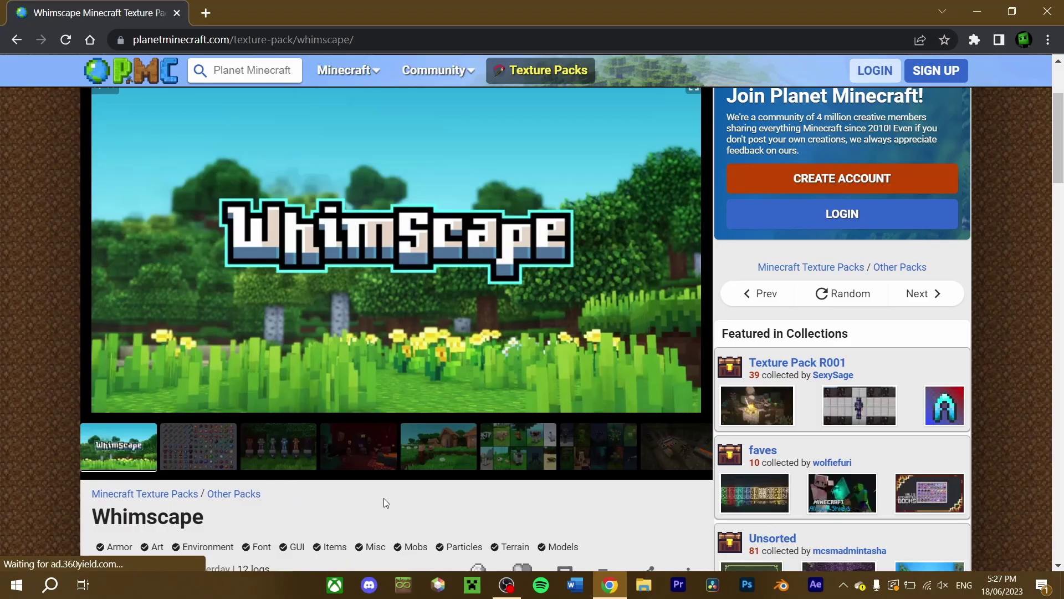
Step: View the Whimscape Nether and village screenshots, read the description, then choose CurseForge download
click(352, 445)
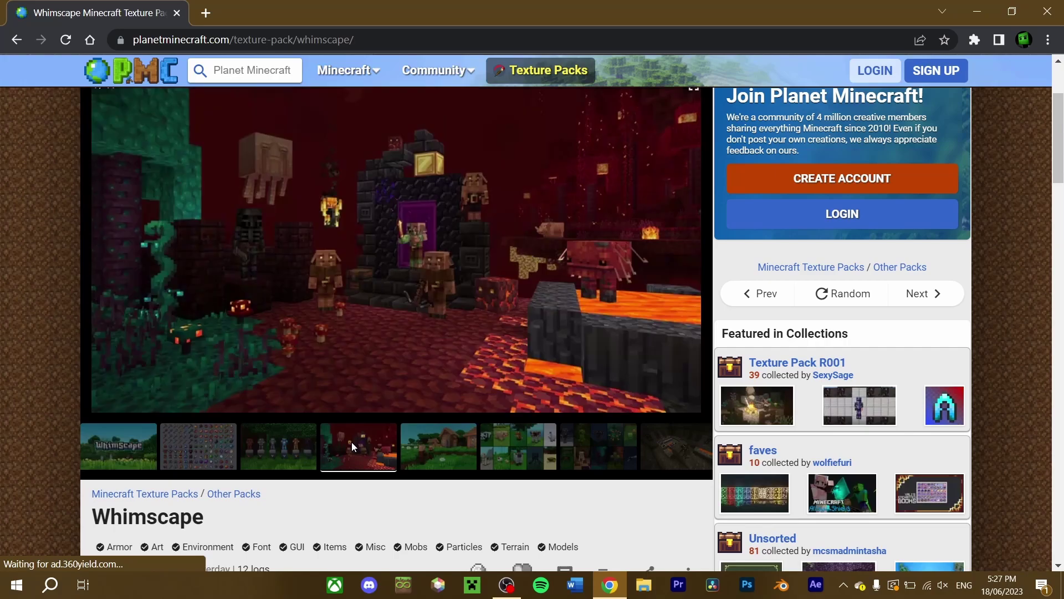
click(449, 455)
scroll(534, 504, down, 8)
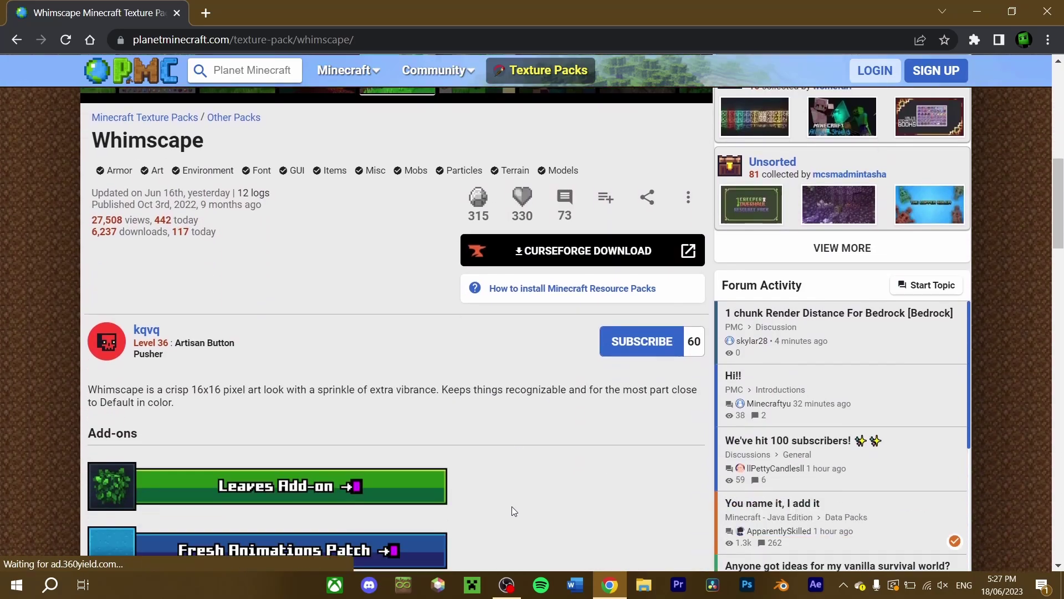
scroll(502, 491, down, 1)
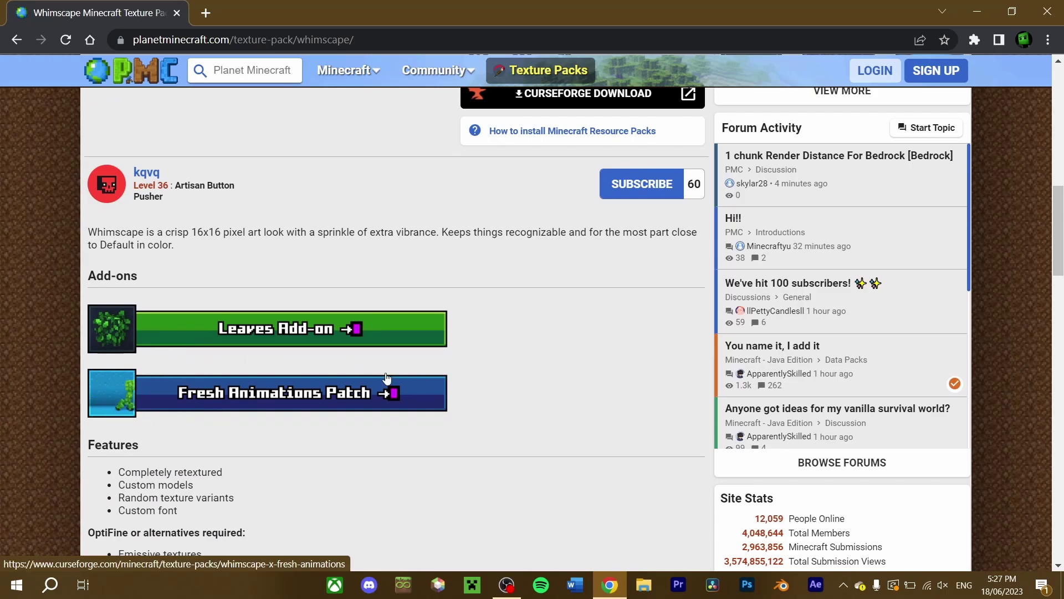
scroll(643, 374, down, 2)
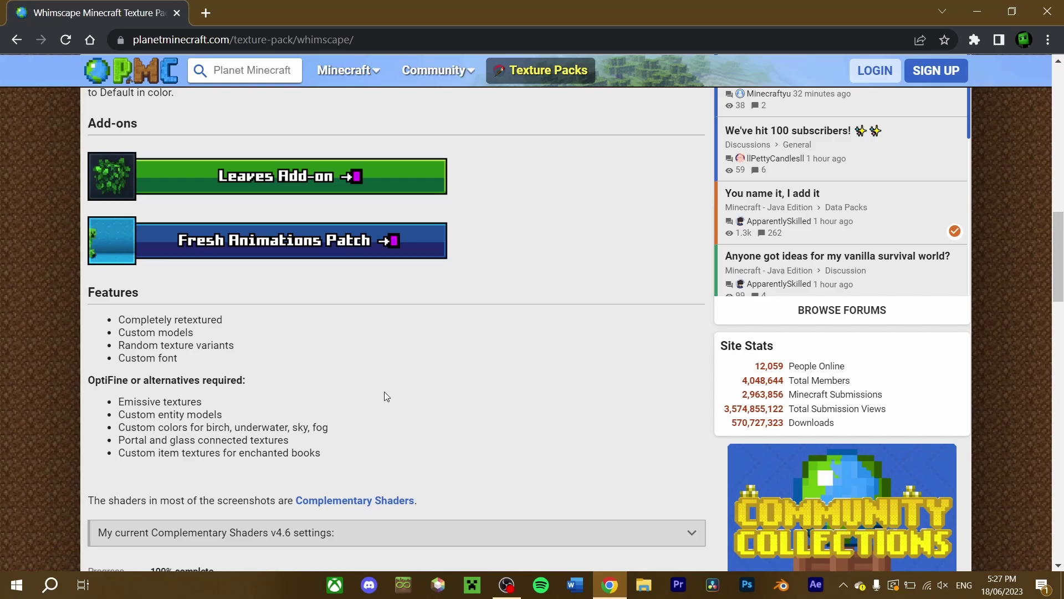
scroll(471, 390, up, 8)
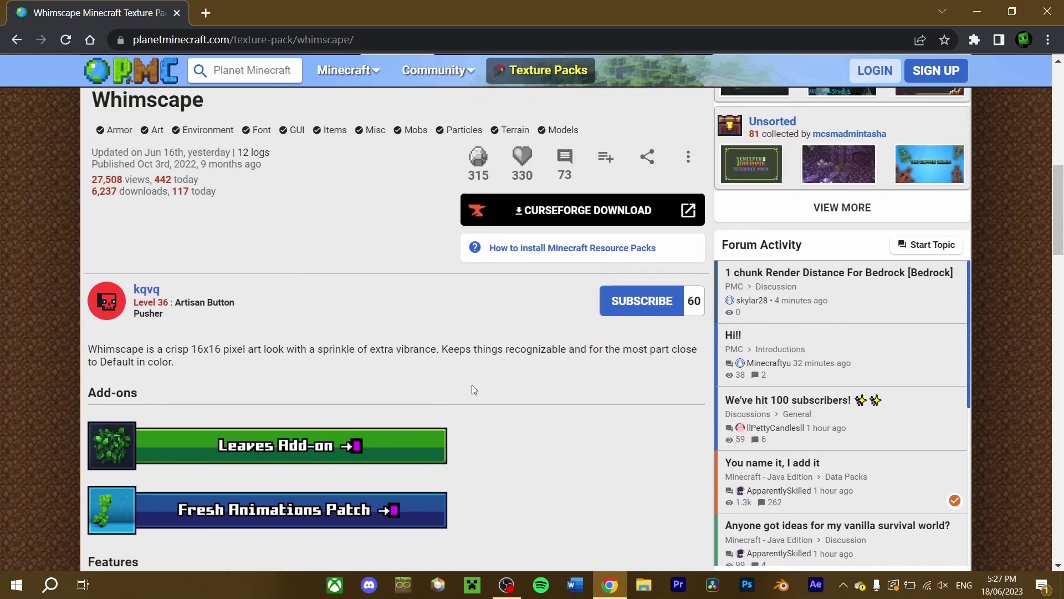
click(551, 402)
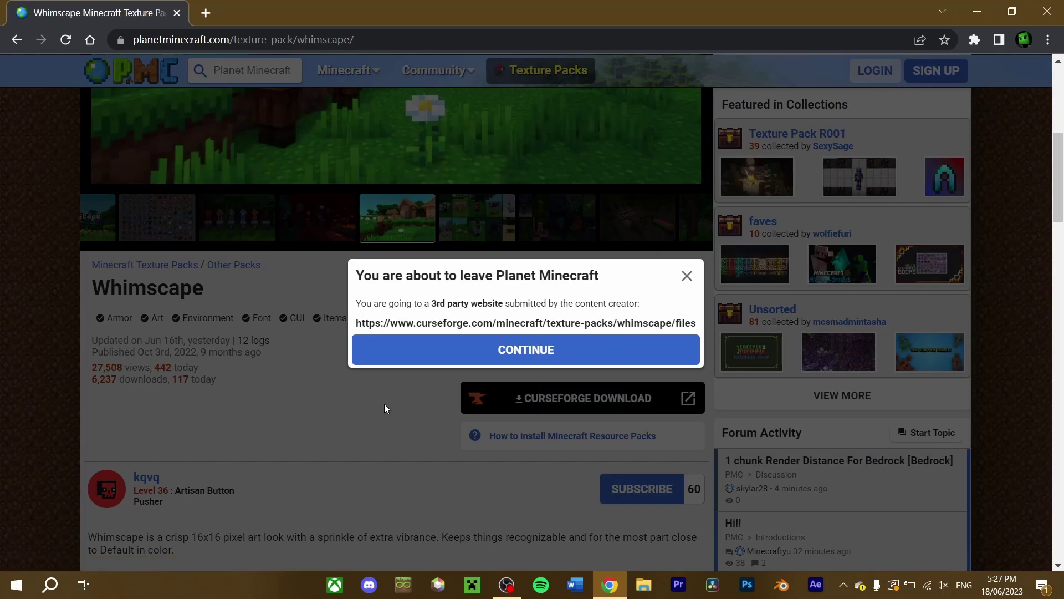
Step: Continue to CurseForge and download the Whimscape 1.20_r3 file
click(446, 358)
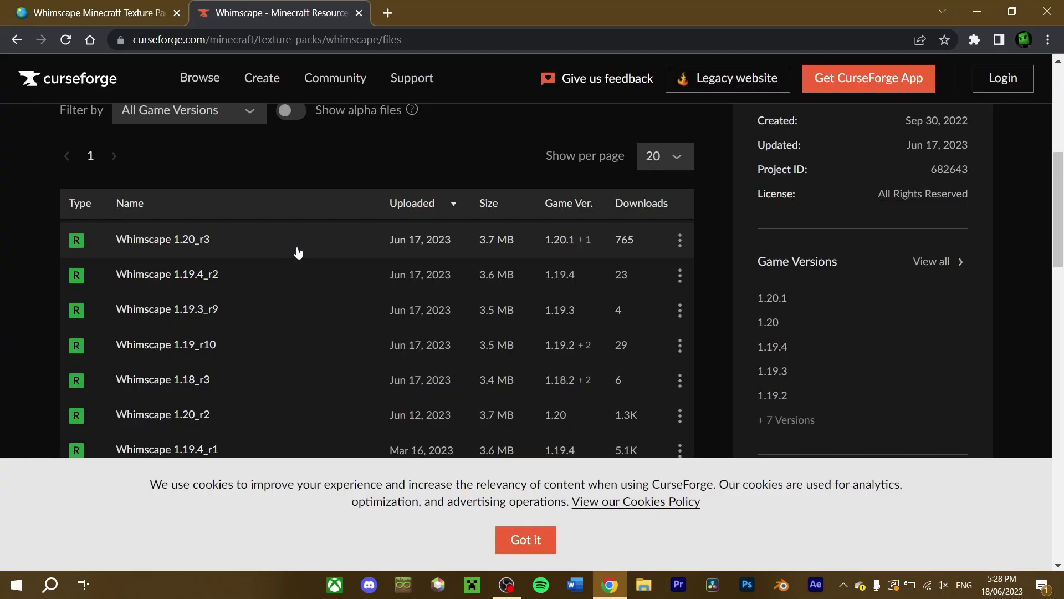
click(679, 239)
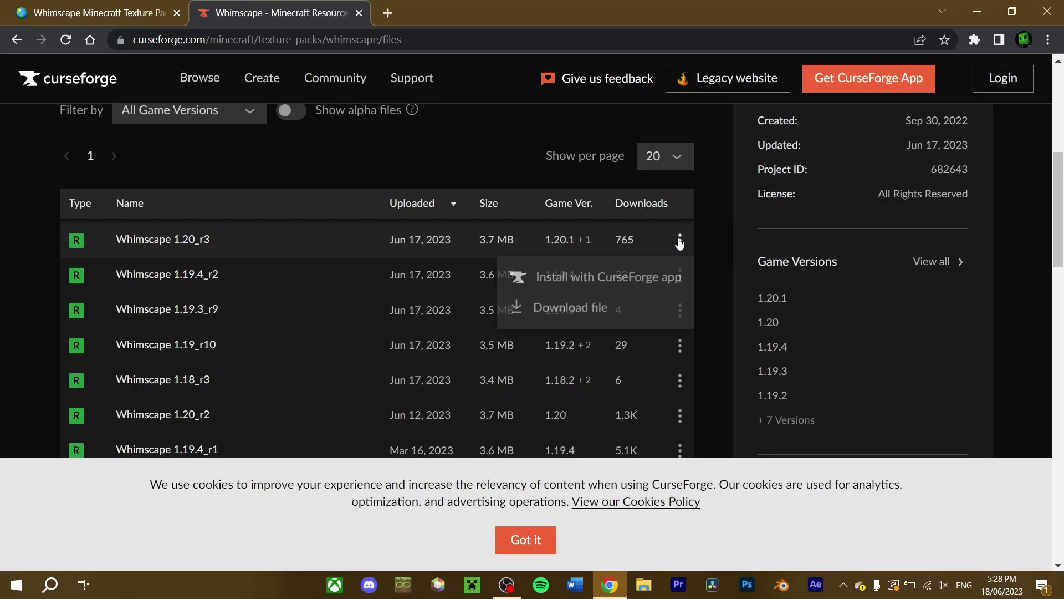
click(638, 305)
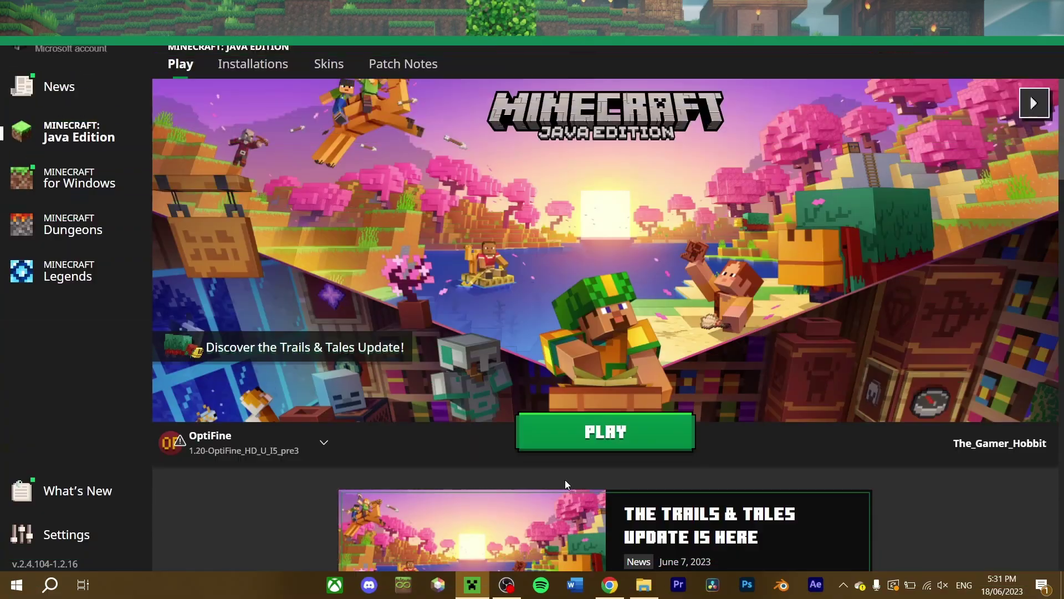
Step: Launch the game and open the resource packs folder from Options
click(595, 438)
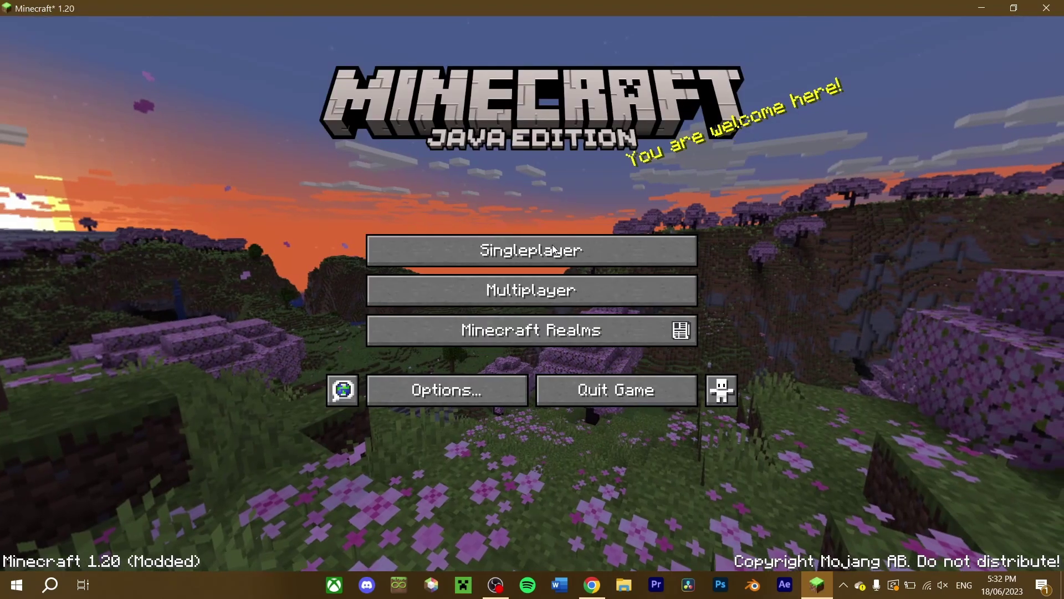
click(435, 399)
click(451, 325)
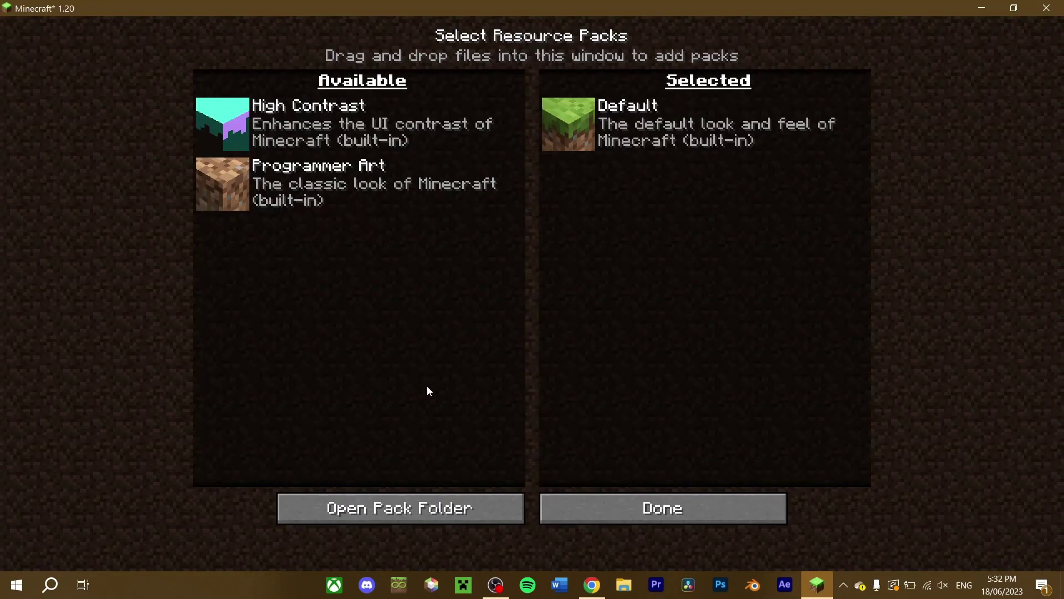
click(401, 506)
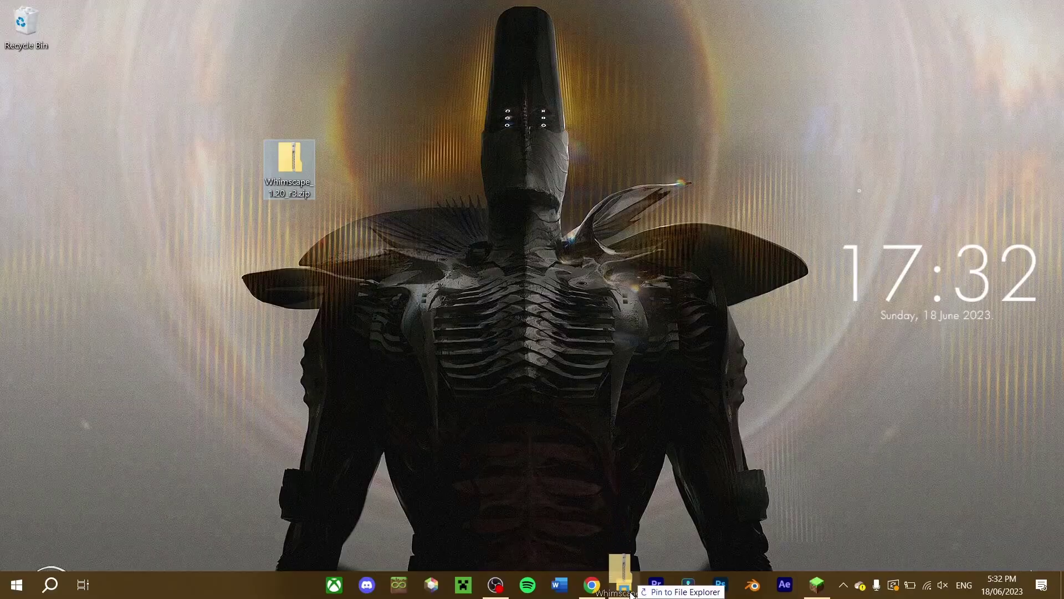
Step: Add Whimscape_1.20_r3.zip to the folder, move it to Selected, and apply
drag(631, 593, 557, 277)
key(alt+Tab)
click(222, 120)
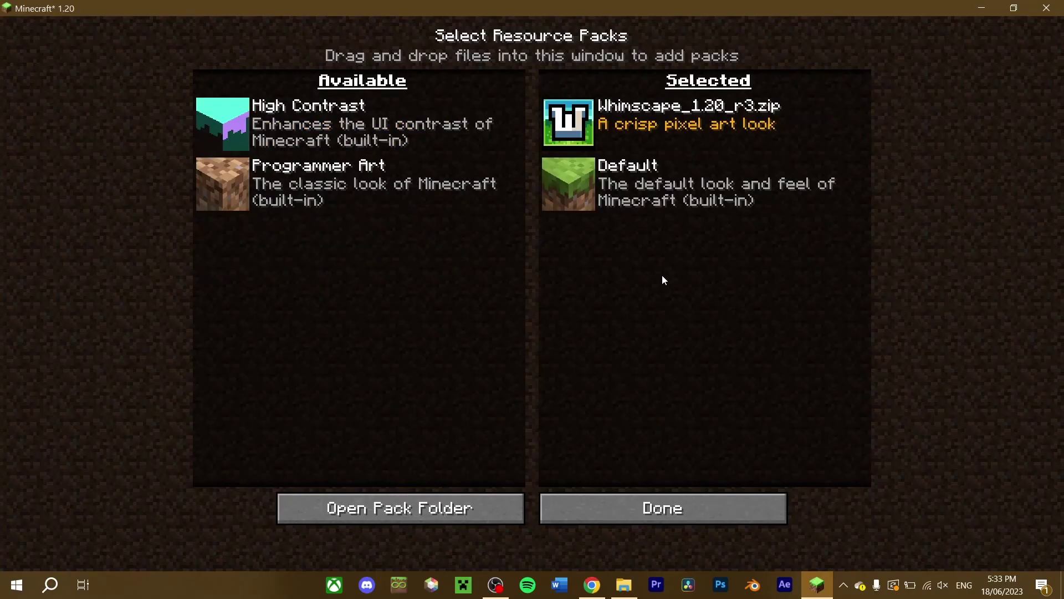
click(689, 508)
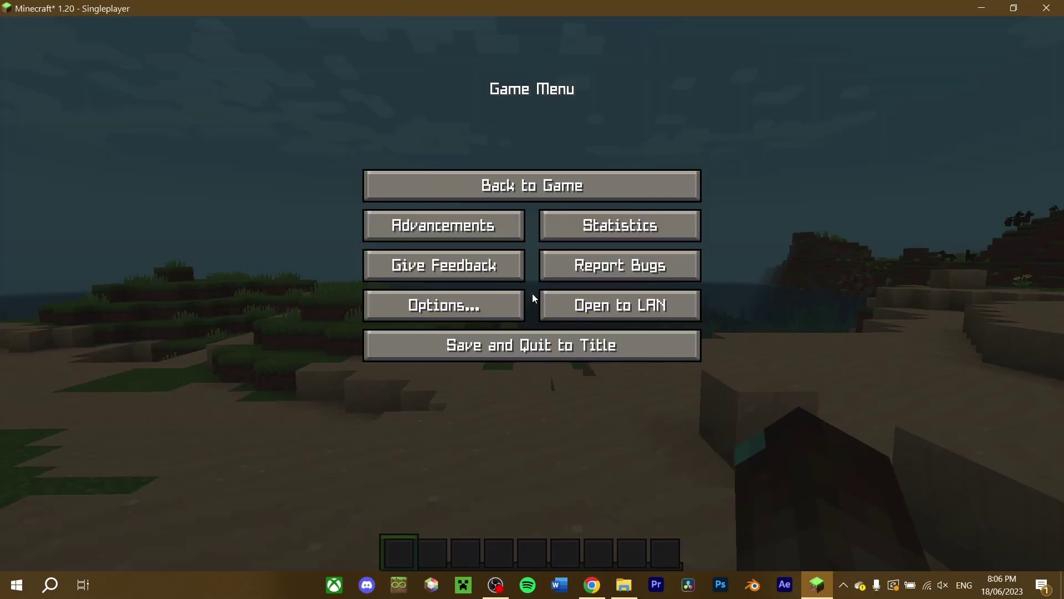
Step: Review the Quality settings under Options > Video Settings
click(499, 294)
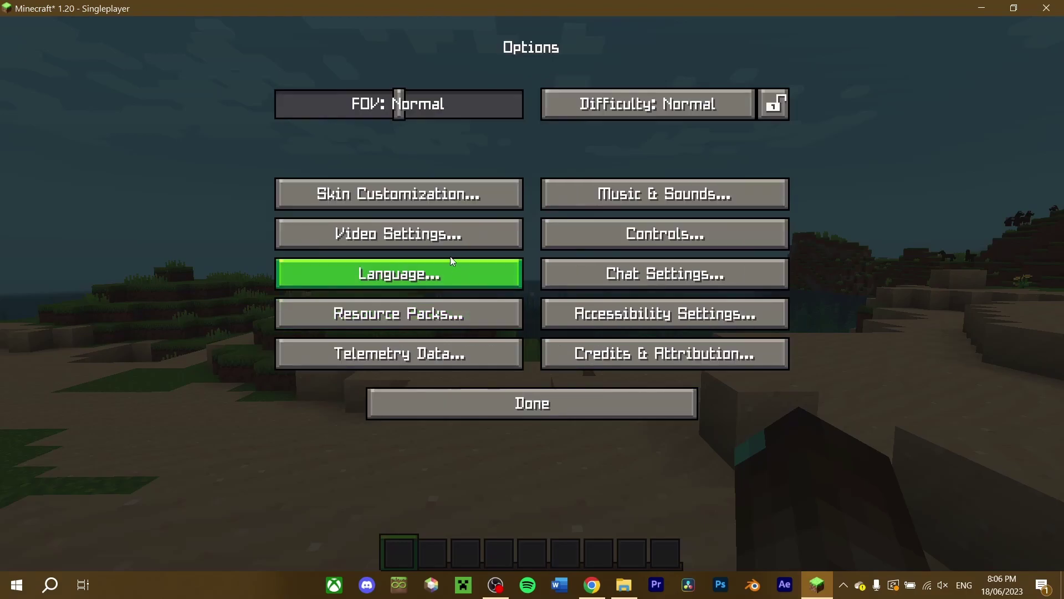
click(427, 234)
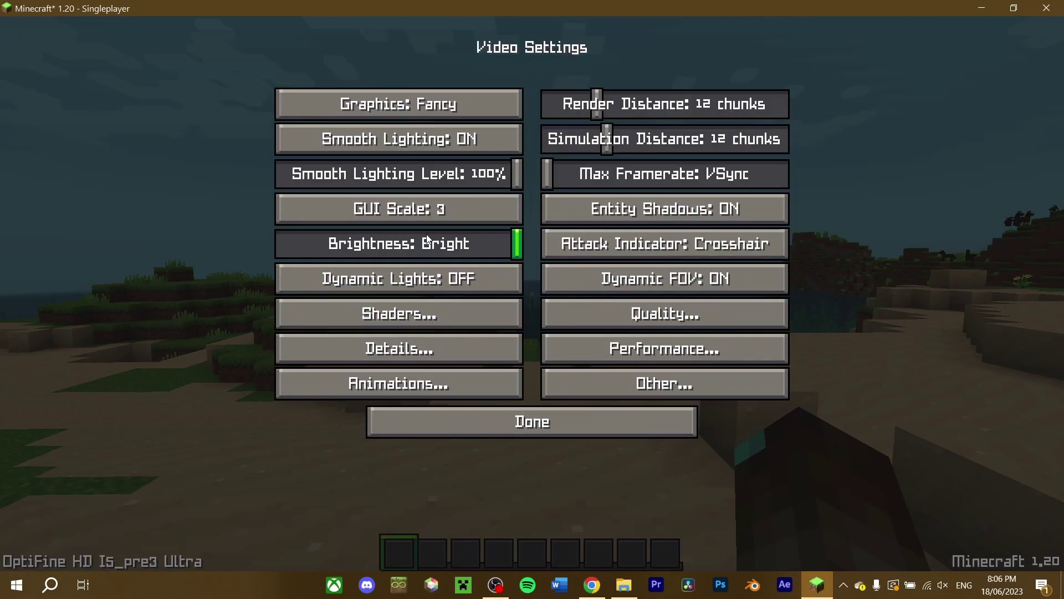
click(662, 317)
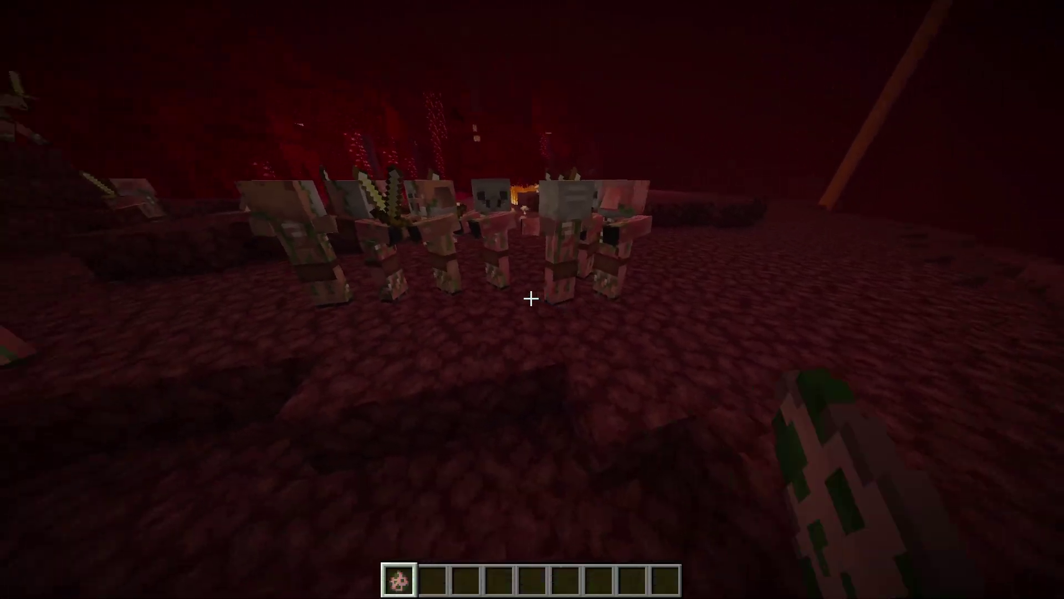
Step: Hide the HUD and scroll the creative Ingredients tab down to Whimscape's enchanted book textures
key(F1)
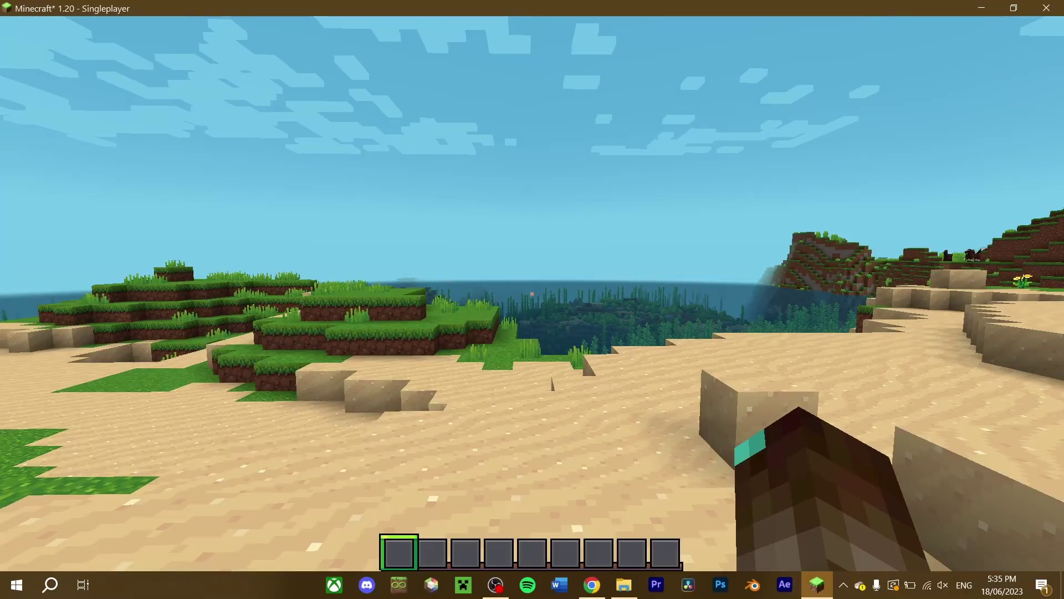
key(e)
click(524, 426)
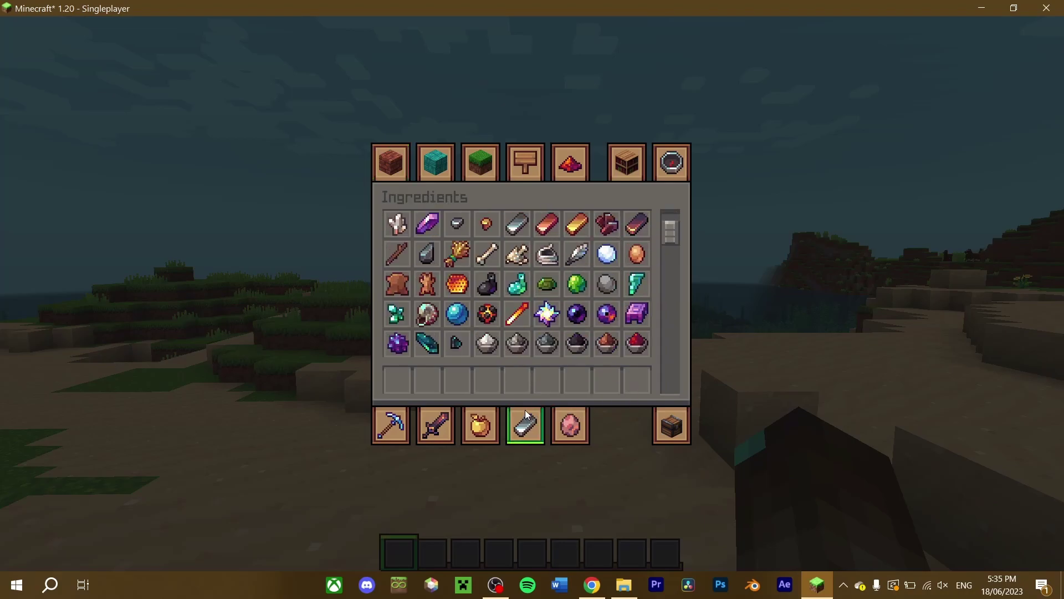
scroll(524, 410, down, 10)
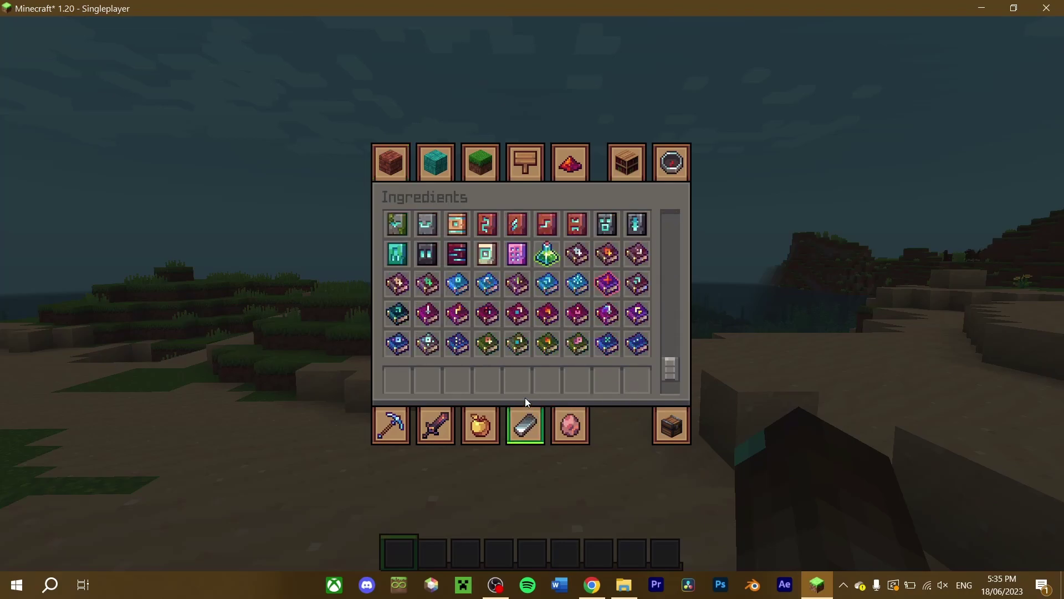
scroll(526, 393, down, 1)
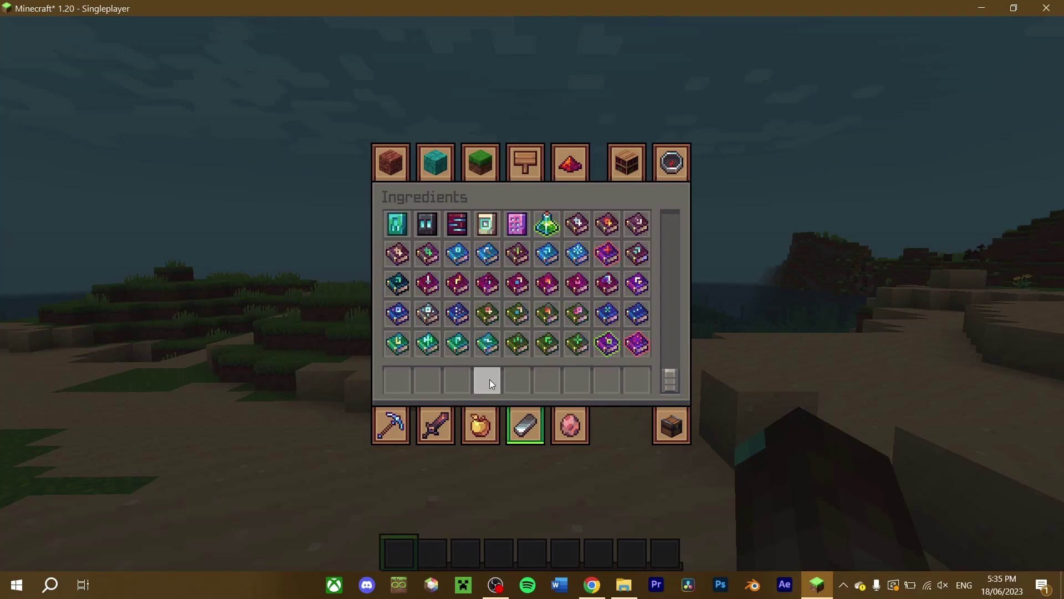